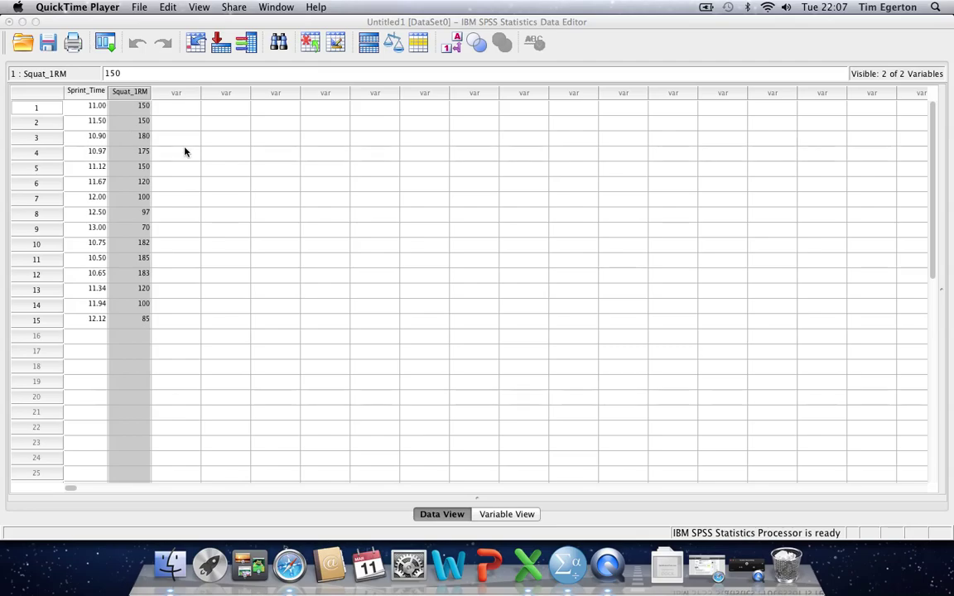
- Highlight the Squat_1RM column and the Sprint_Time column to review the two variables
{"action": "left_click", "coordinate": [135, 93]}
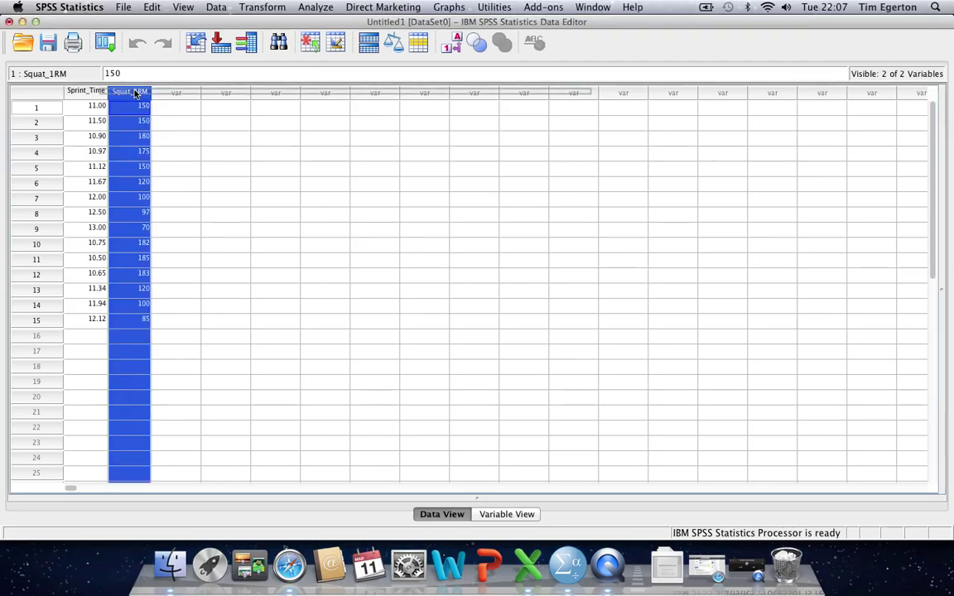
{"action": "left_click", "coordinate": [91, 97]}
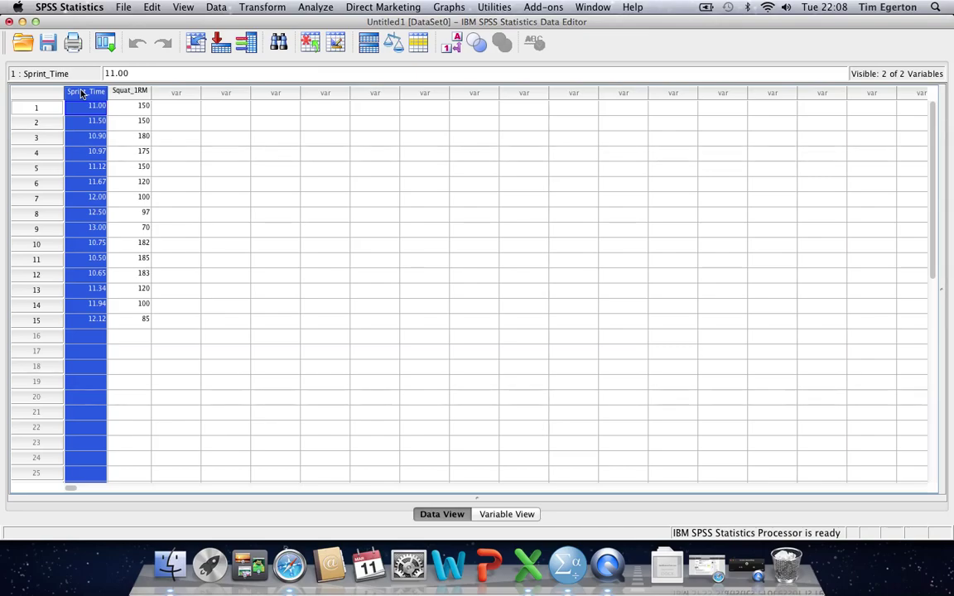
- Switch to the Linear Regression.xlsx workbook in Excel to read the regression equation and its terms, and return to the SPSS data editor
{"action": "key", "text": "F3"}
{"action": "left_click", "coordinate": [183, 332]}
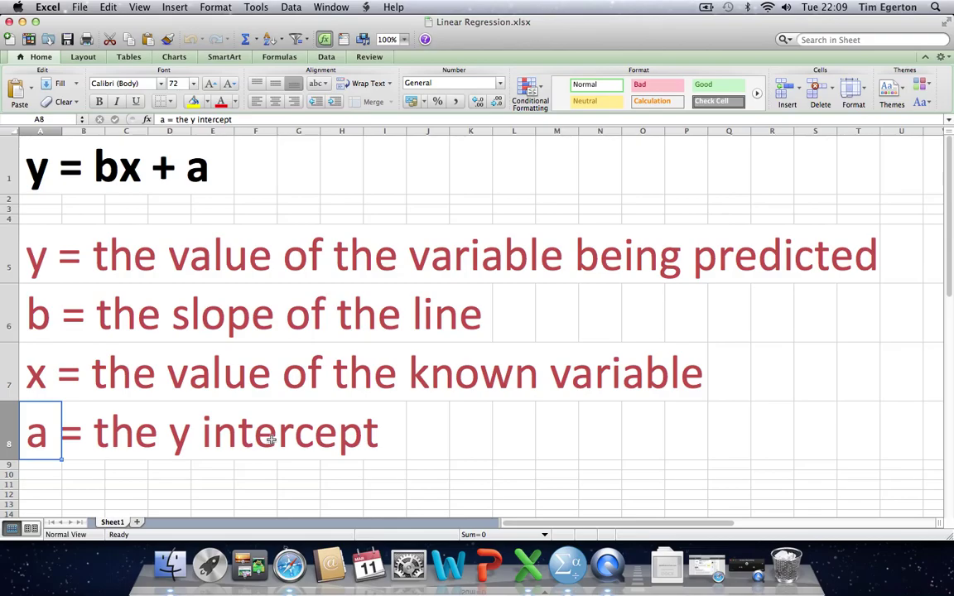
{"action": "key", "text": "ctrl+Up"}
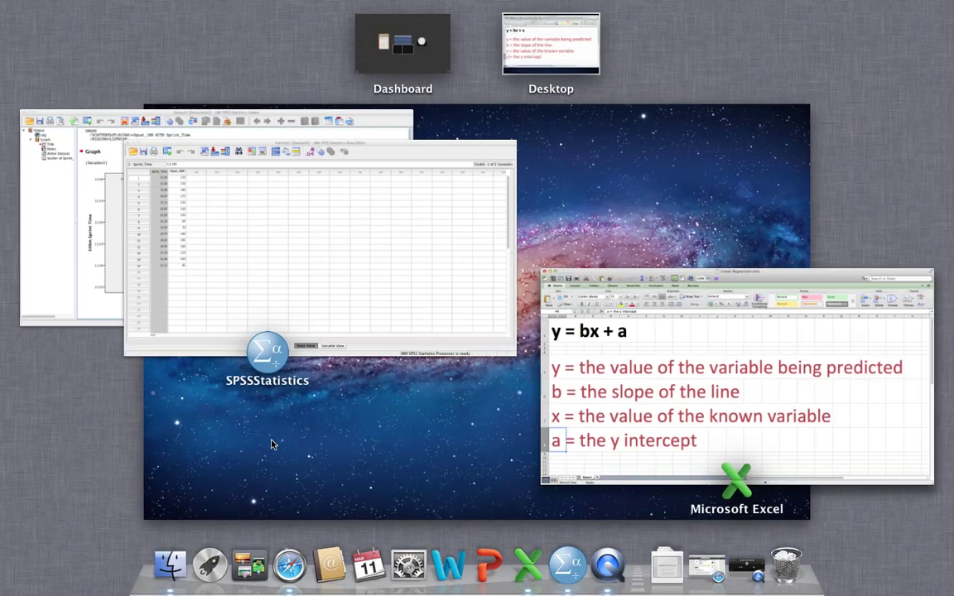
{"action": "left_click", "coordinate": [238, 220]}
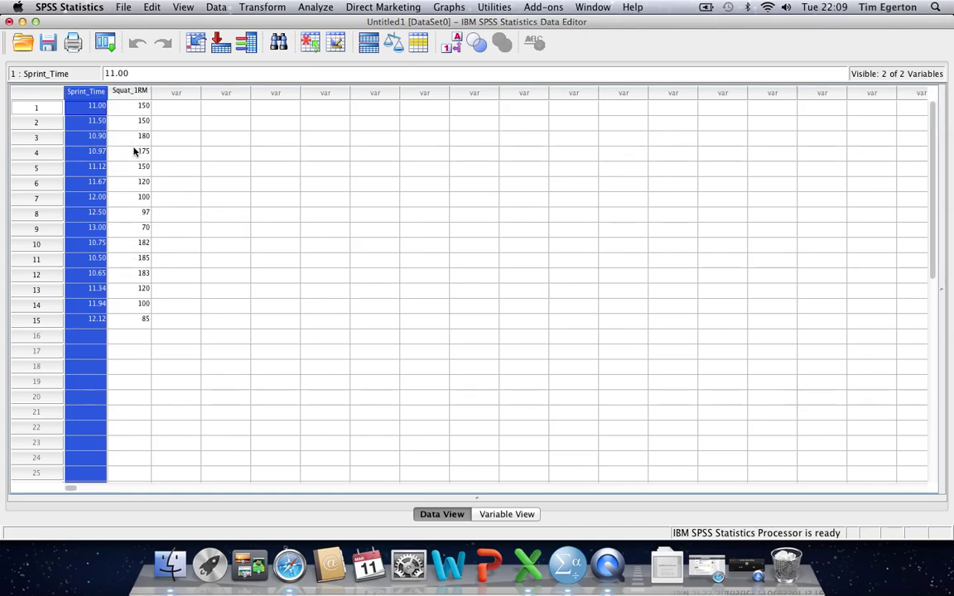
{"action": "left_click", "coordinate": [314, 9]}
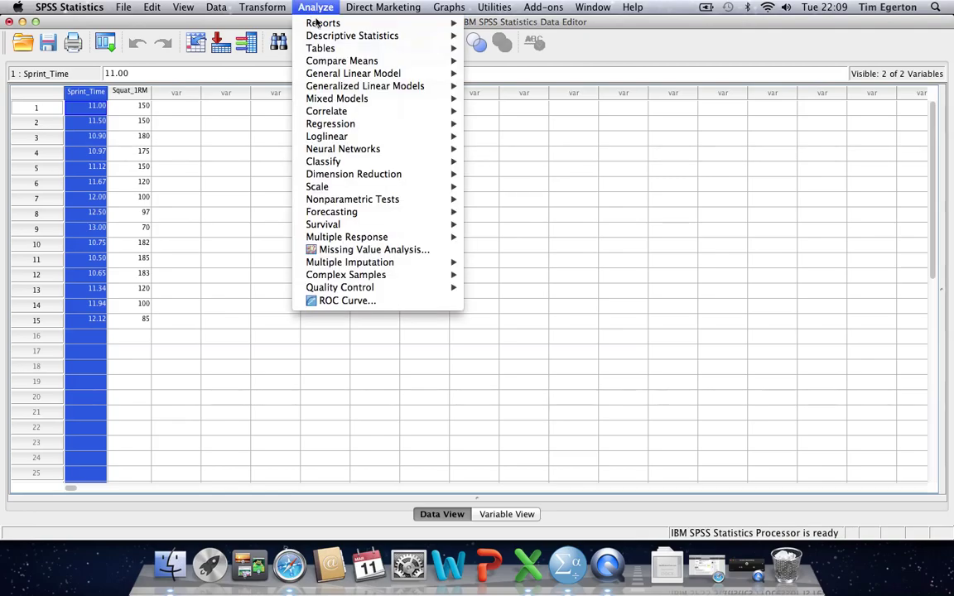
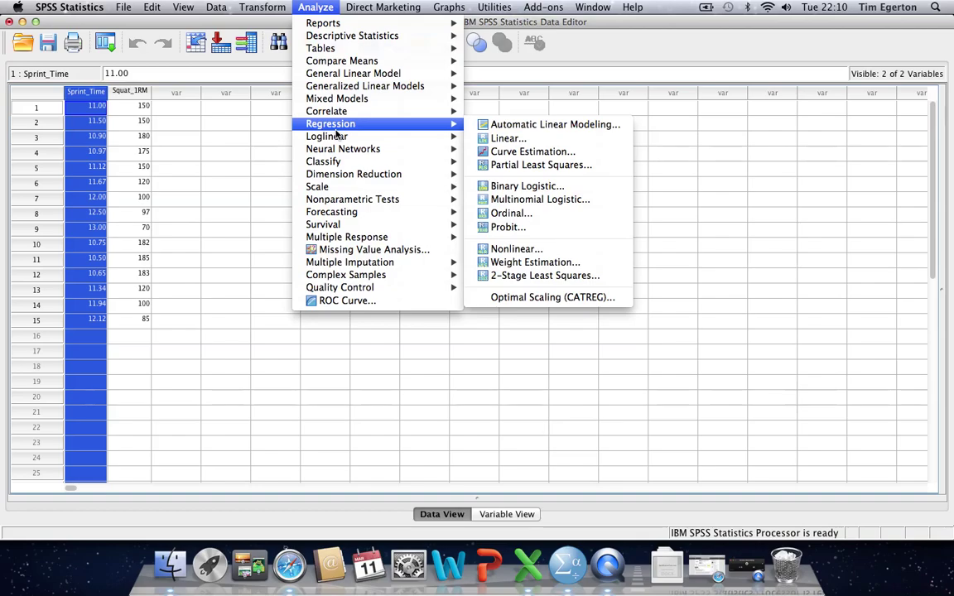
{"action": "left_click", "coordinate": [317, 10]}
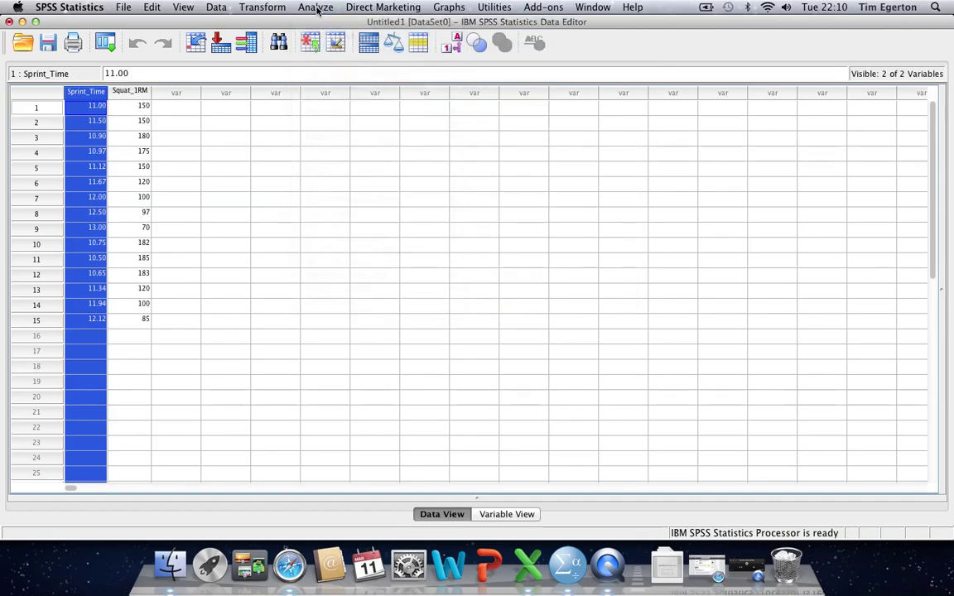
- Start defining a Simple Scatter chart from the legacy Scatter/Dot charts
{"action": "left_click", "coordinate": [443, 9]}
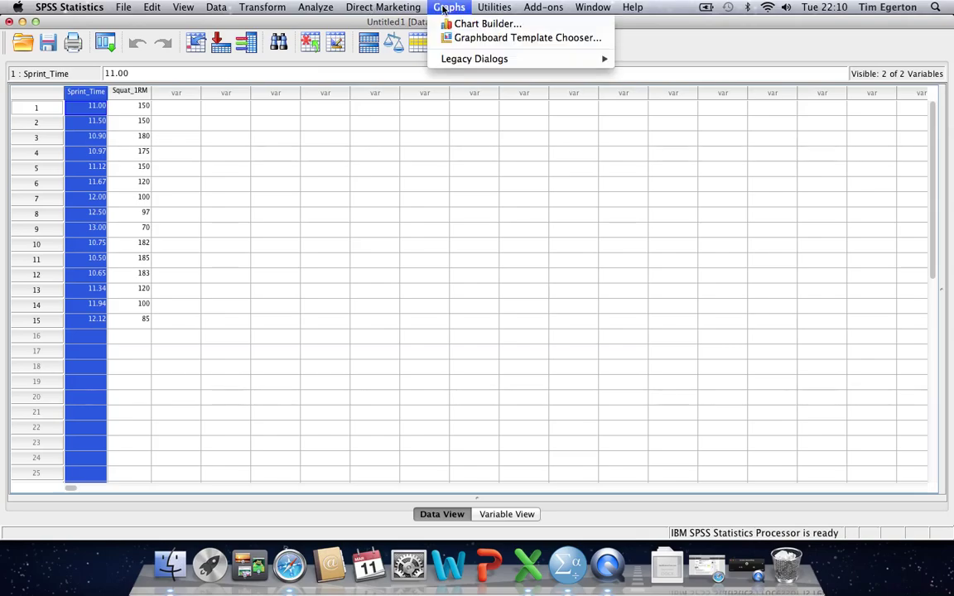
{"action": "mouse_move", "coordinate": [458, 61]}
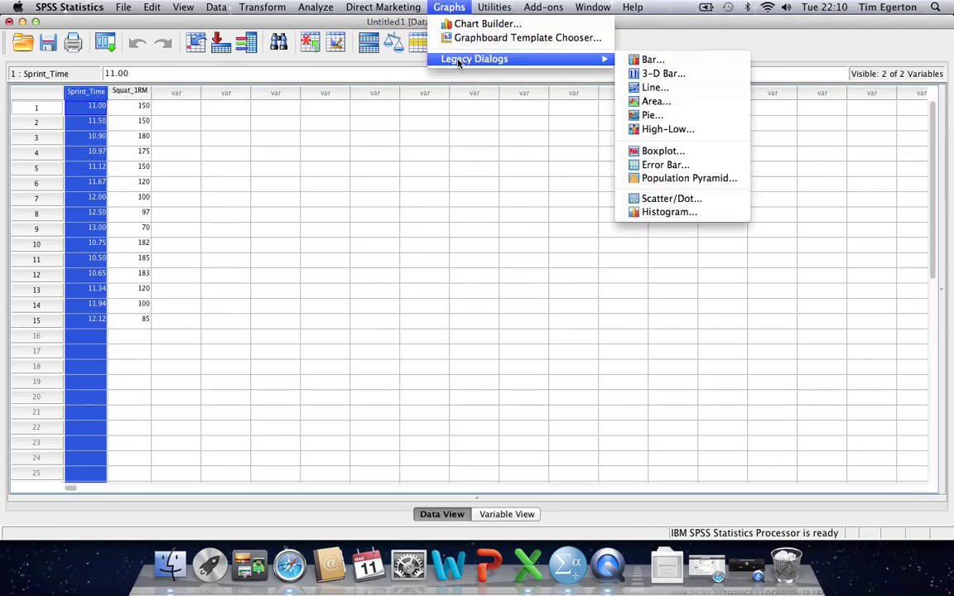
{"action": "left_click", "coordinate": [657, 201]}
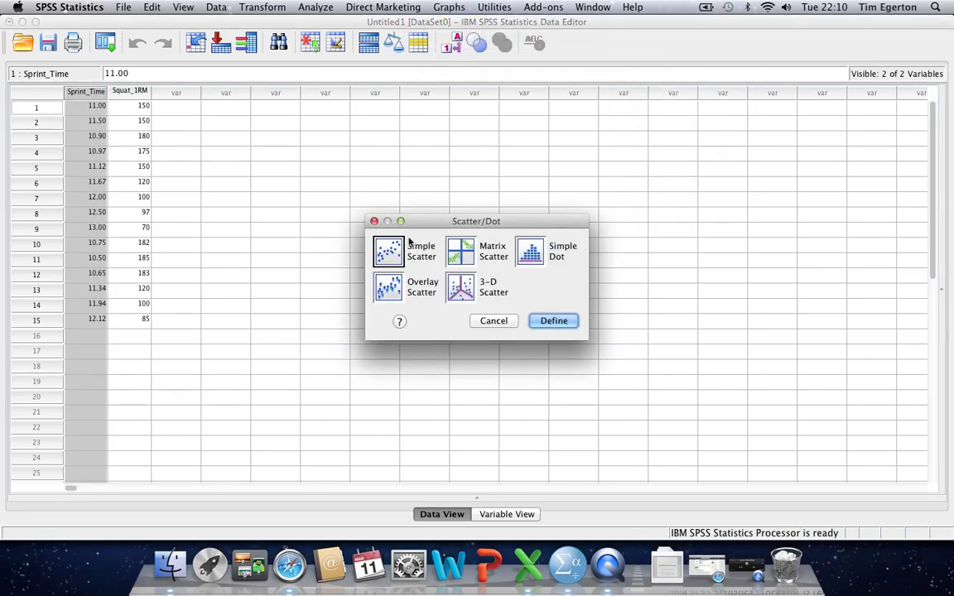
{"action": "left_click", "coordinate": [391, 251]}
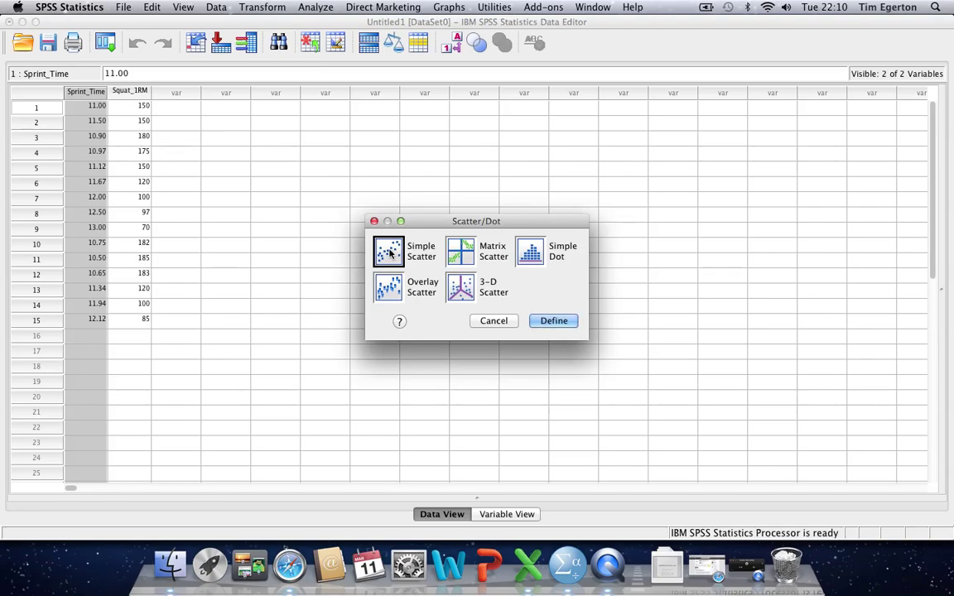
{"action": "left_click", "coordinate": [552, 324]}
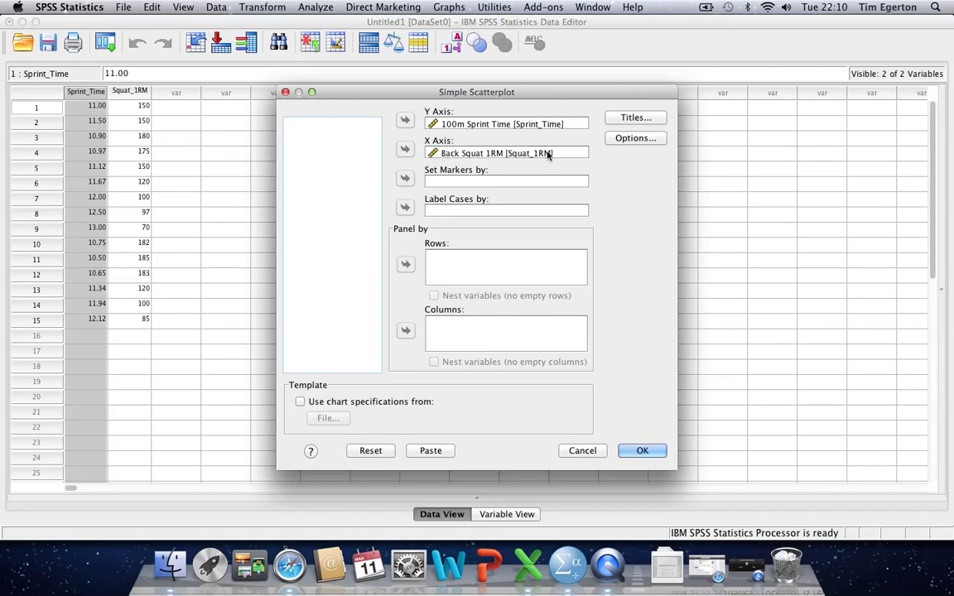
- Generate the scatterplot with 100m Sprint Time on the Y axis and Back Squat 1RM on the X axis
{"action": "left_click", "coordinate": [486, 123]}
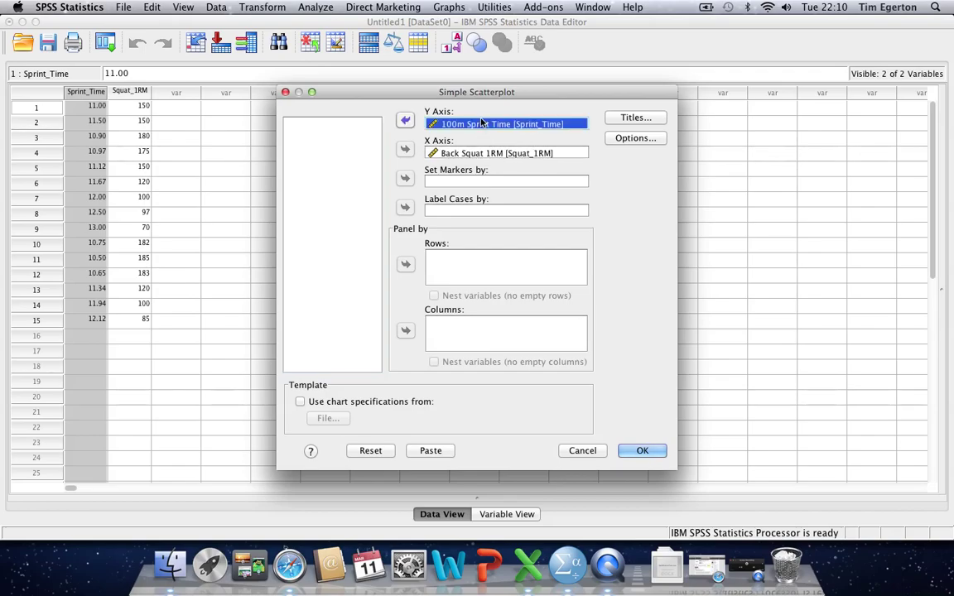
{"action": "left_click", "coordinate": [405, 122]}
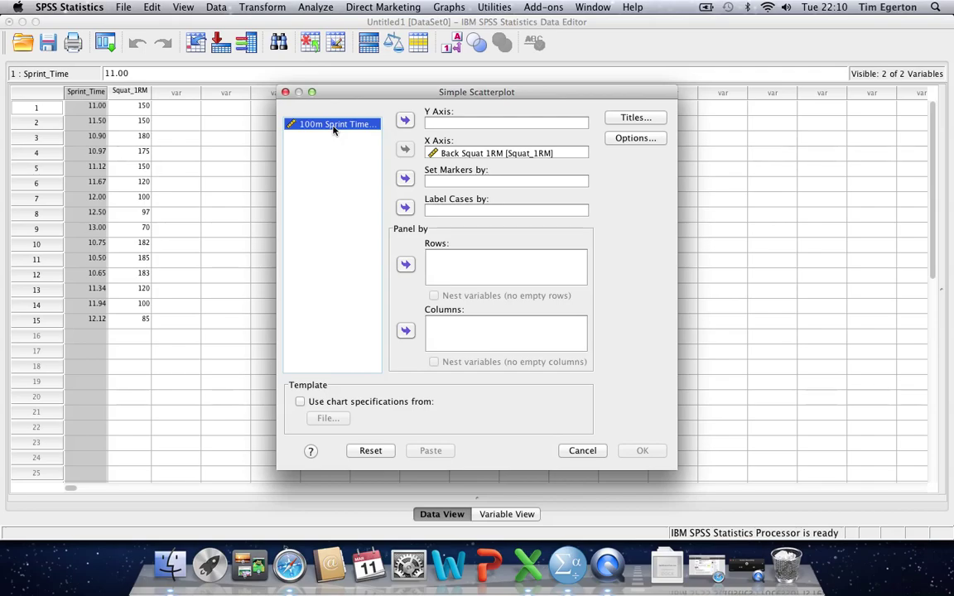
{"action": "left_click", "coordinate": [405, 120]}
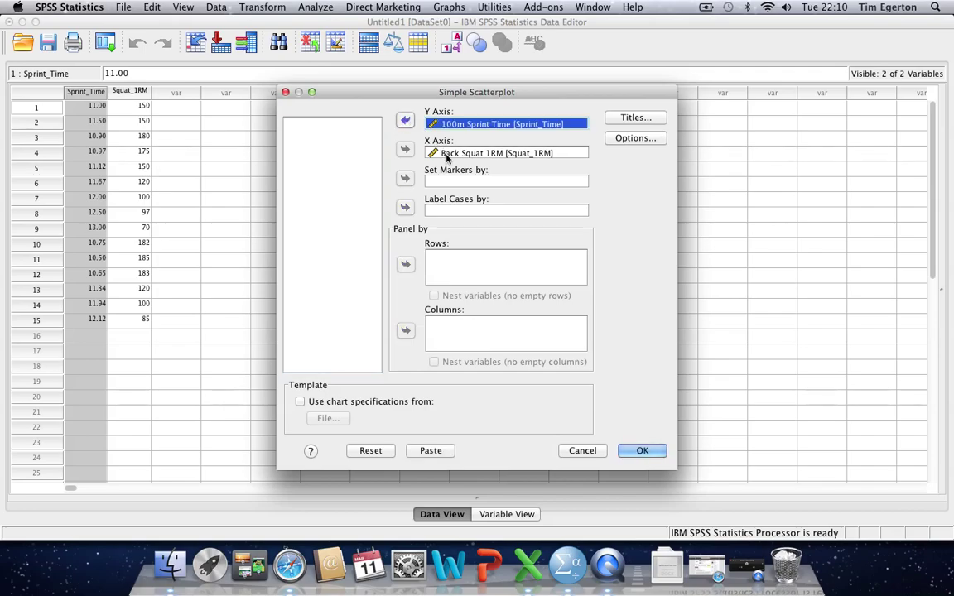
{"action": "left_click", "coordinate": [447, 154]}
{"action": "left_click", "coordinate": [405, 149]}
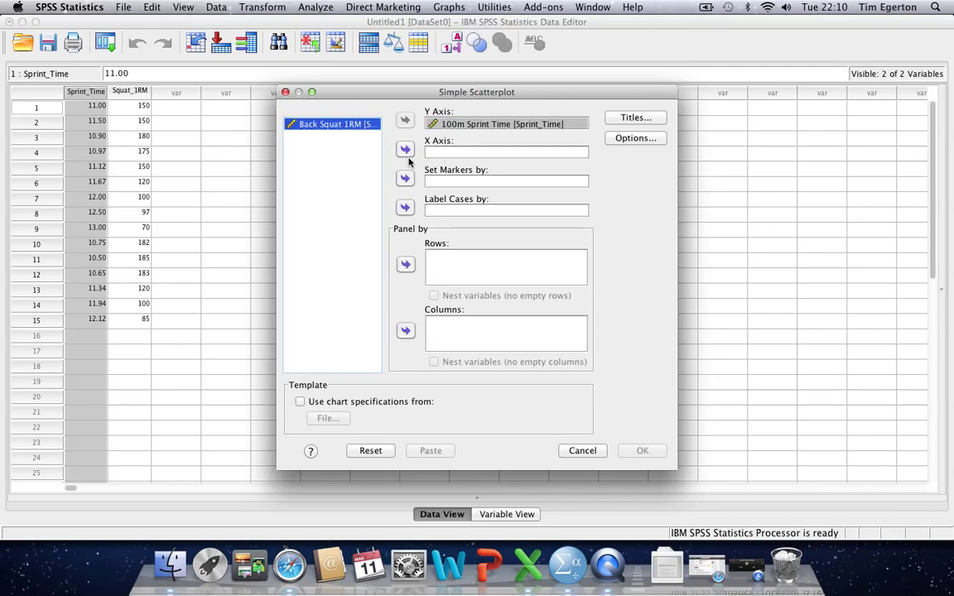
{"action": "left_click", "coordinate": [405, 149]}
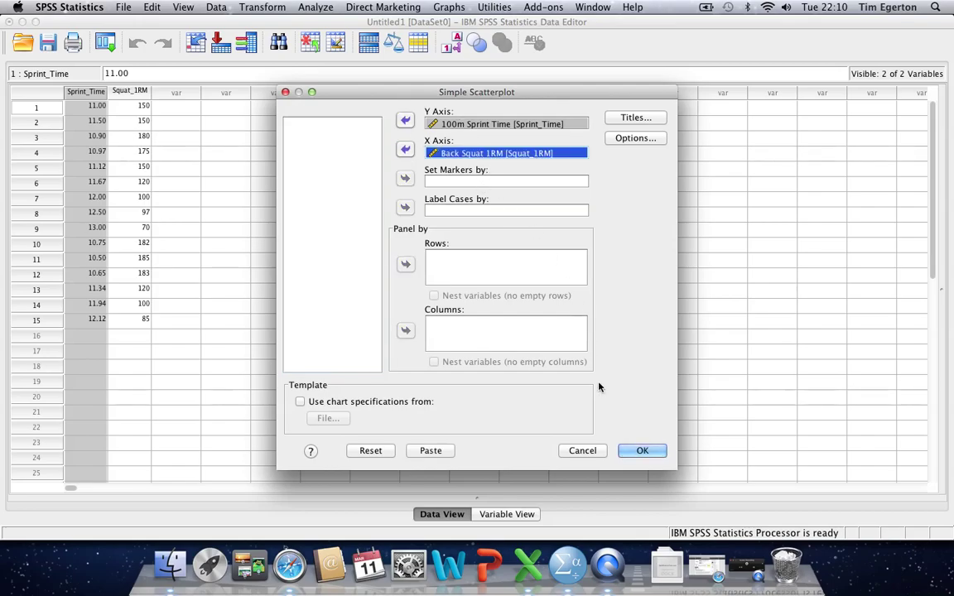
{"action": "left_click", "coordinate": [643, 451]}
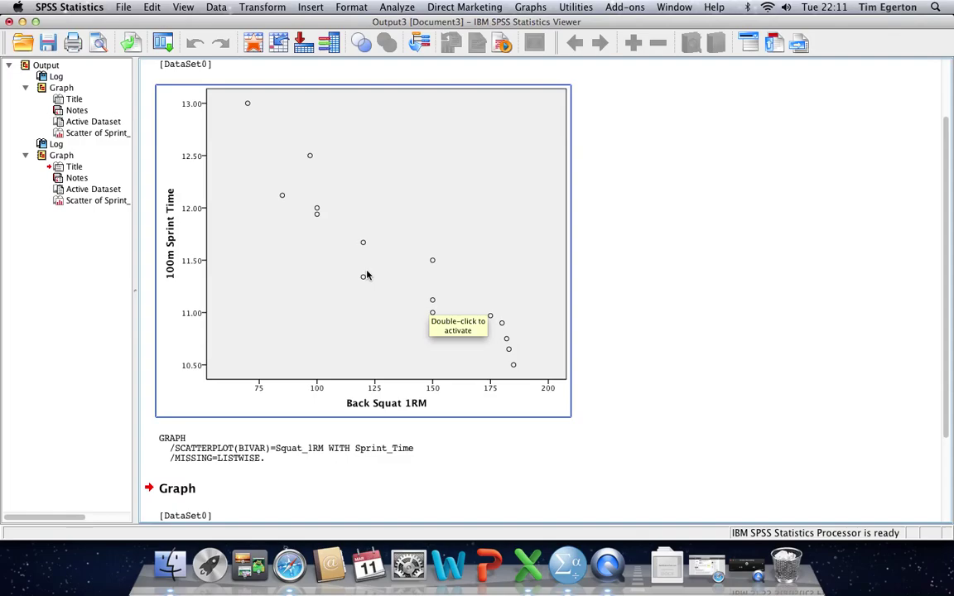
- Close the scatterplot output without saving its contents
{"action": "left_click", "coordinate": [146, 93]}
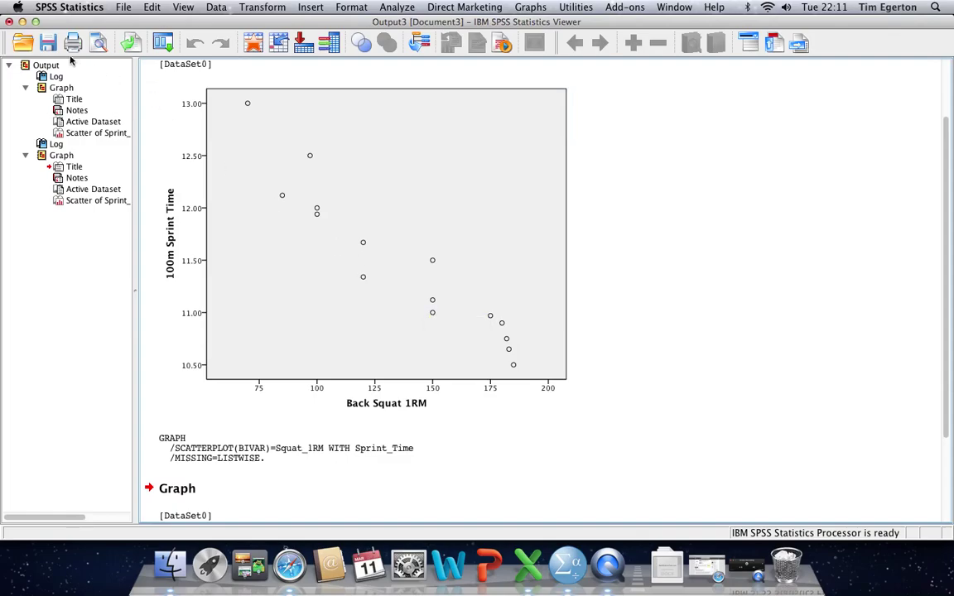
{"action": "left_click", "coordinate": [9, 21]}
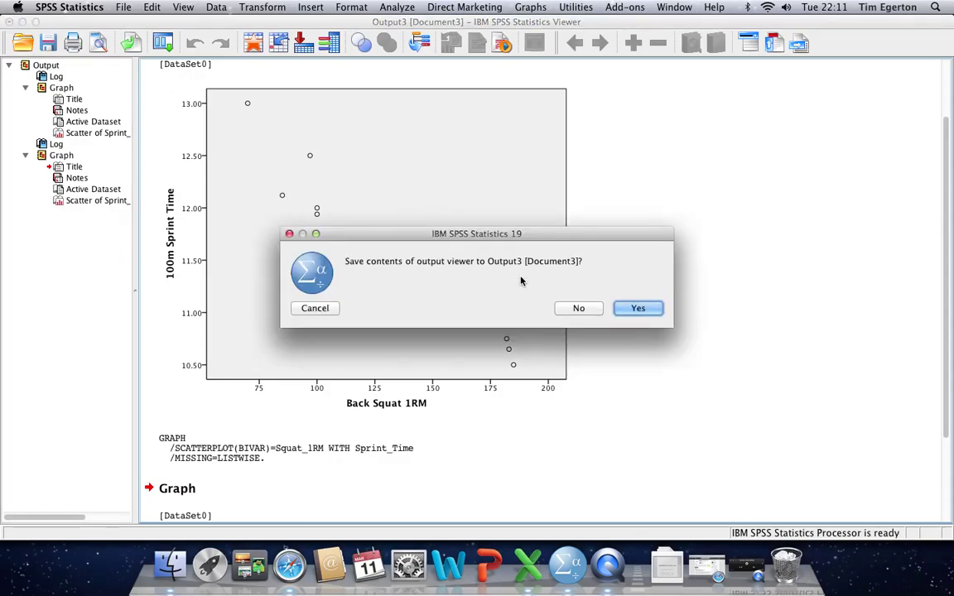
{"action": "left_click", "coordinate": [578, 312]}
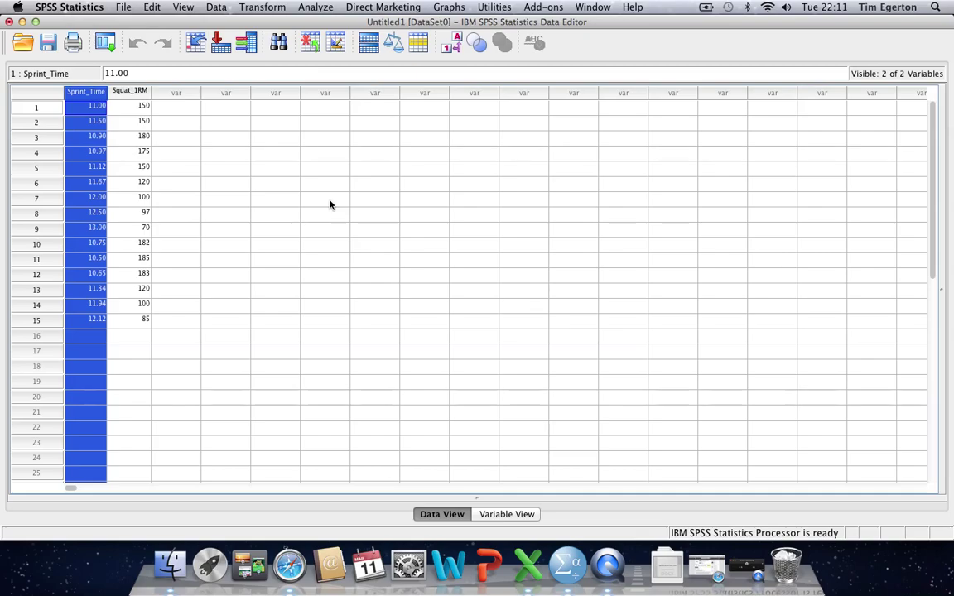
- Run a Linear Regression with 100m Sprint Time as the dependent variable, Back Squat 1RM as the independent variable and the Enter method
{"action": "left_click", "coordinate": [303, 8]}
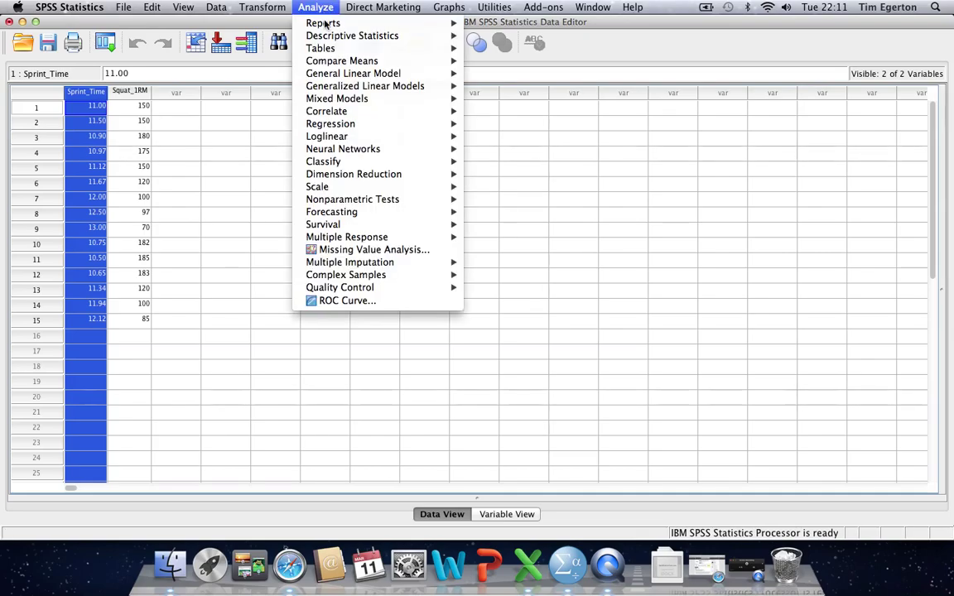
{"action": "mouse_move", "coordinate": [339, 126]}
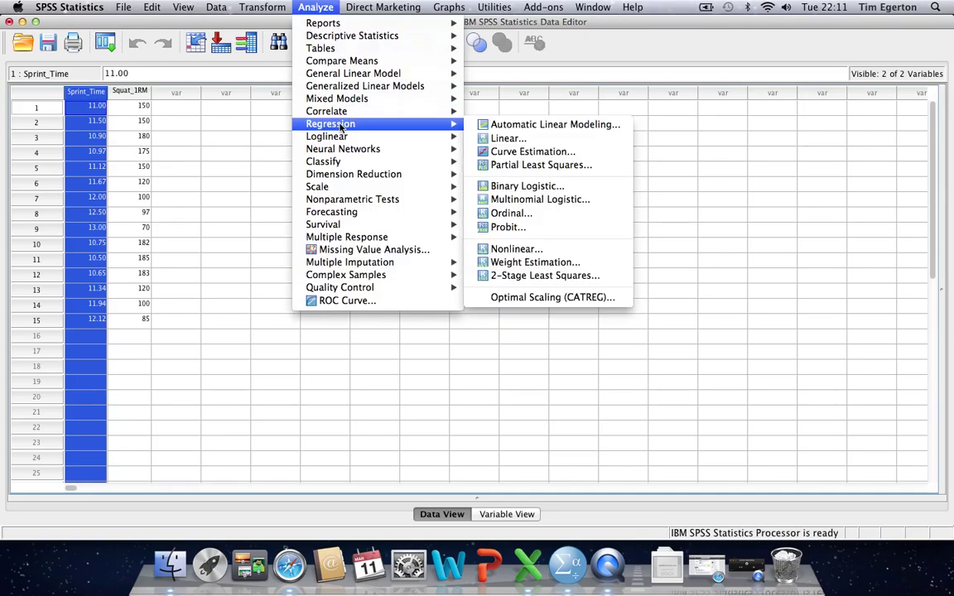
{"action": "left_click", "coordinate": [503, 139]}
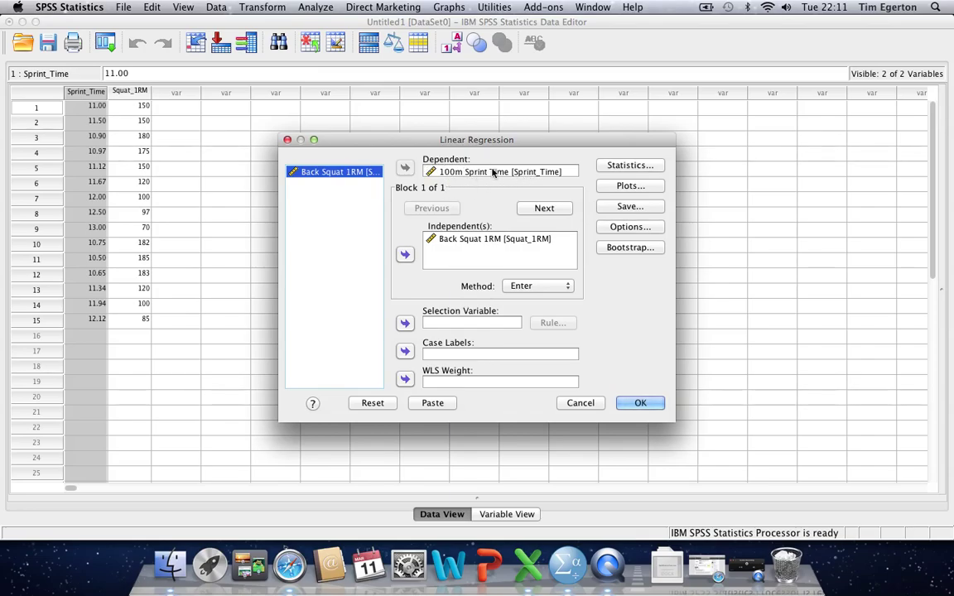
{"action": "left_click", "coordinate": [462, 240]}
{"action": "left_click", "coordinate": [404, 255]}
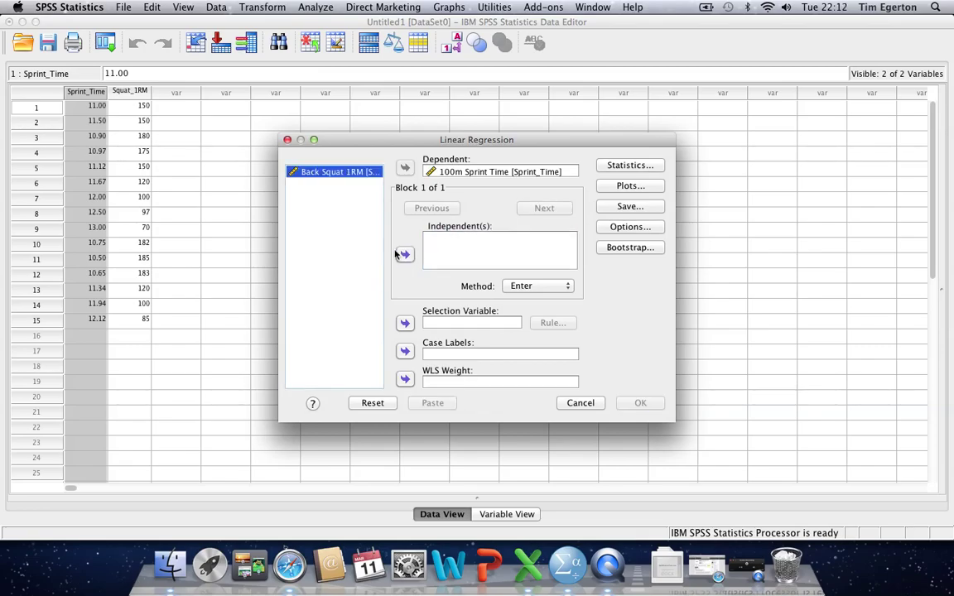
{"action": "left_click", "coordinate": [404, 255]}
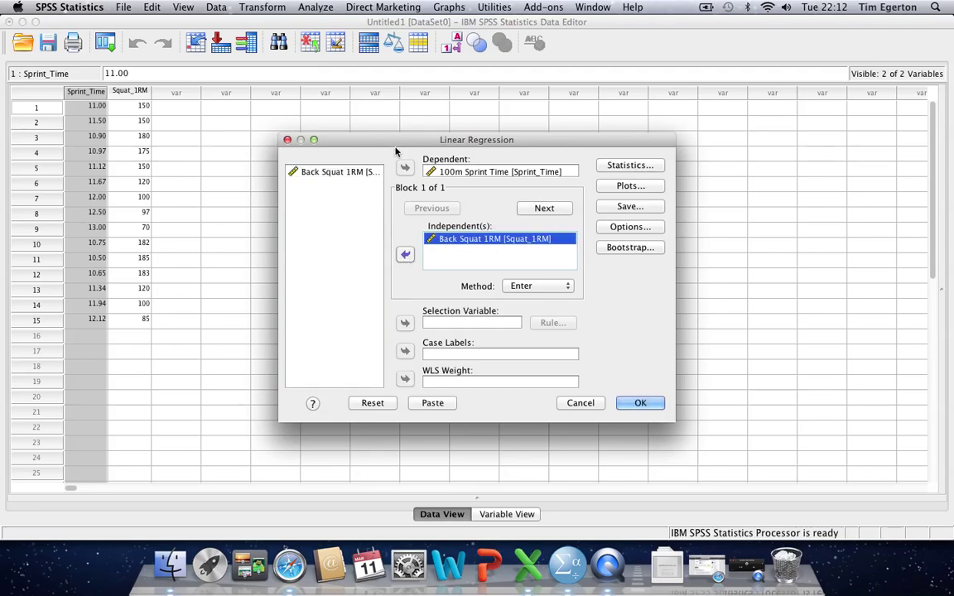
{"action": "left_click", "coordinate": [651, 405]}
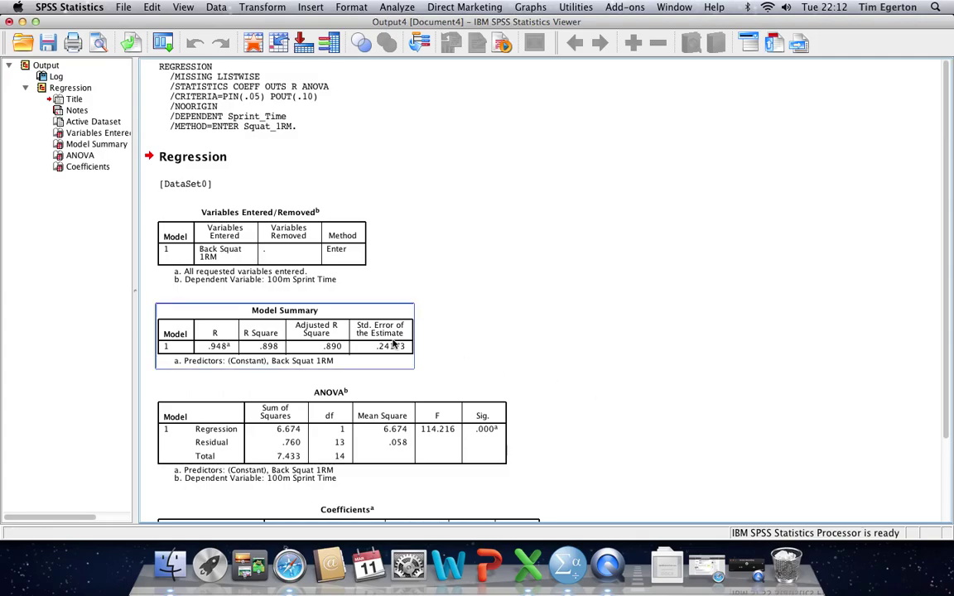
- Examine the R, R Square and standard error of the estimate in the Model Summary table
{"action": "left_click", "coordinate": [368, 337]}
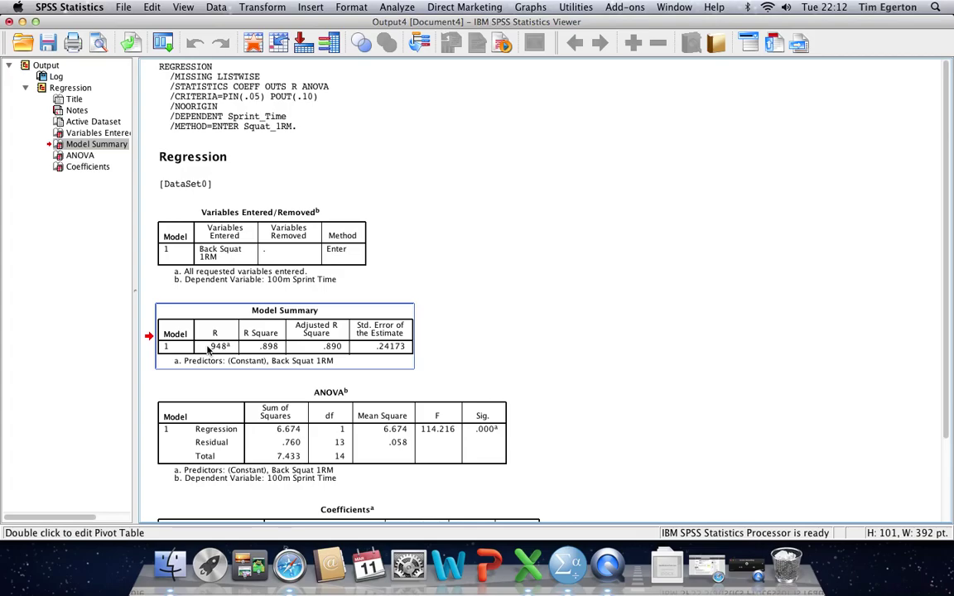
{"action": "left_click", "coordinate": [251, 350]}
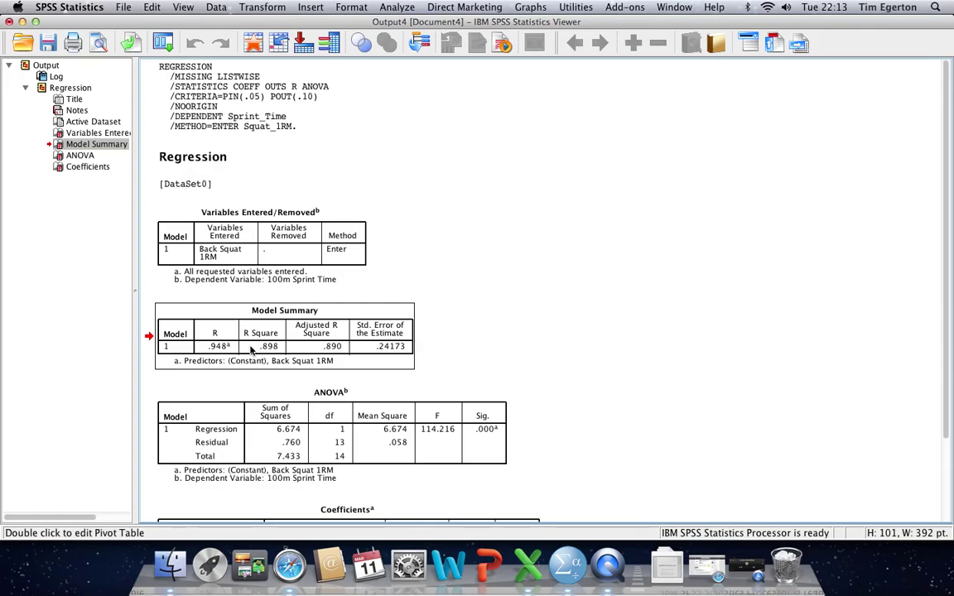
{"action": "left_click", "coordinate": [253, 347]}
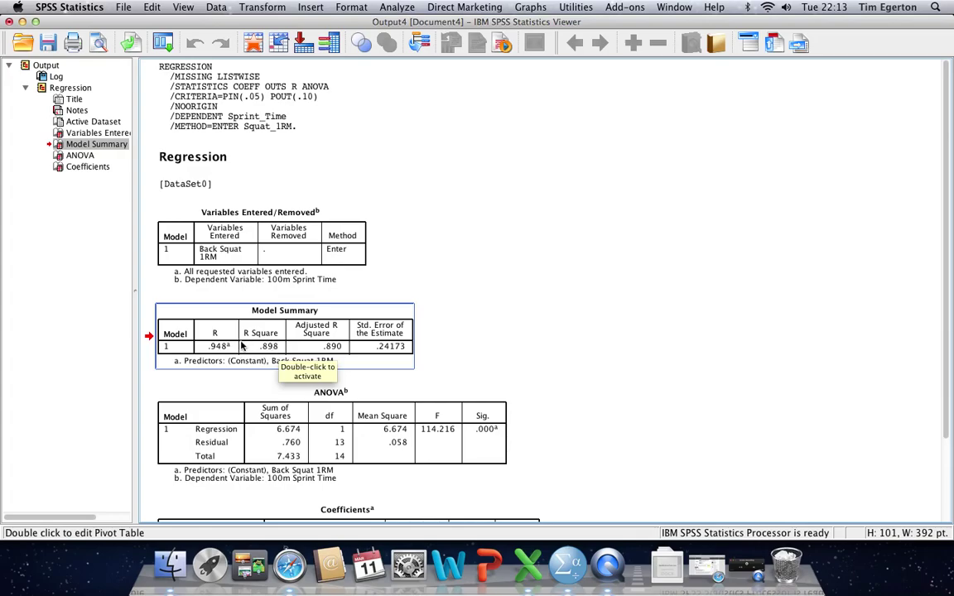
- Examine the unstandardized B coefficients for the constant and Back Squat 1RM in the Coefficients table
{"action": "scroll", "coordinate": [601, 342], "scroll_direction": "down", "scroll_amount": 3}
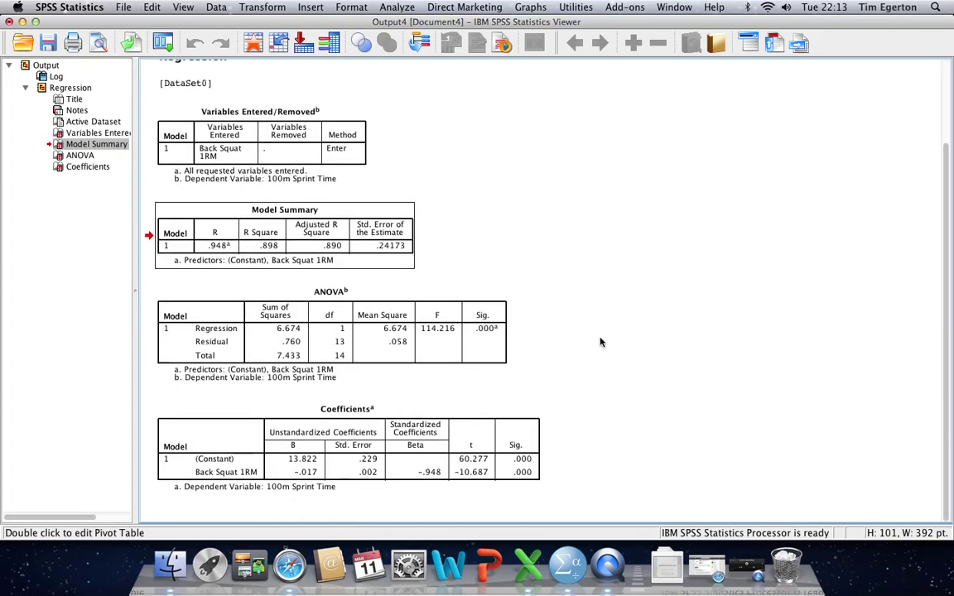
{"action": "left_click", "coordinate": [446, 426]}
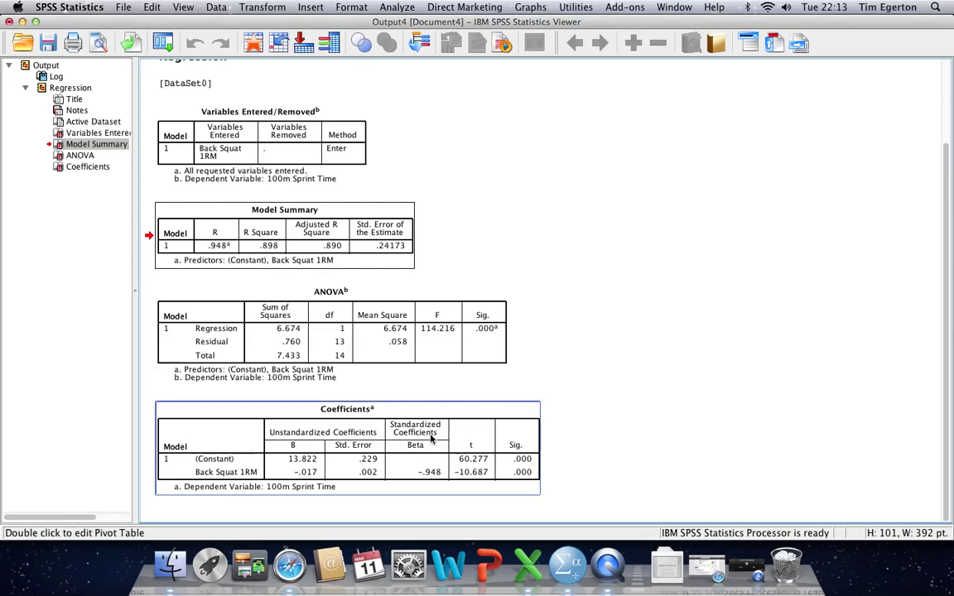
{"action": "left_click", "coordinate": [431, 439]}
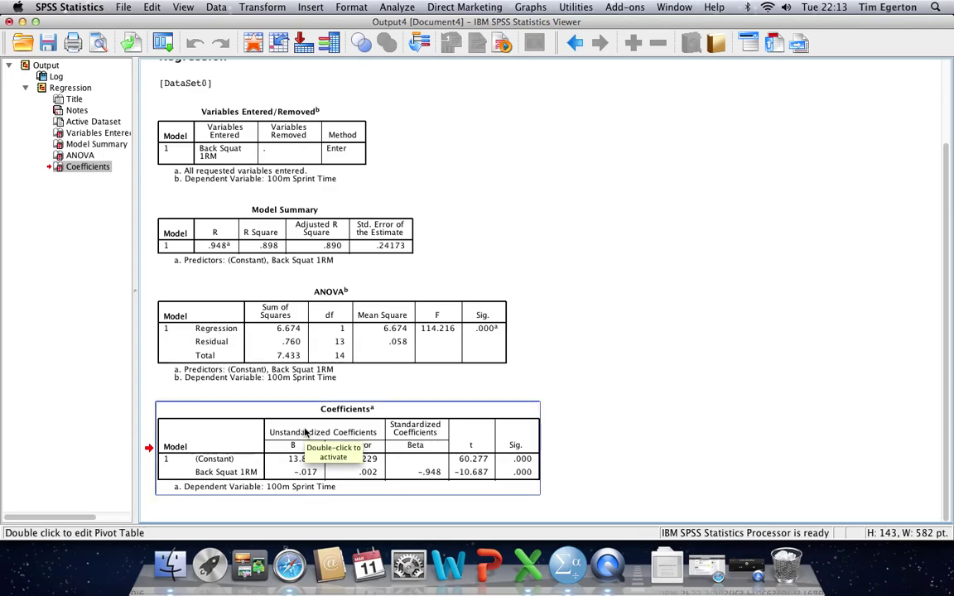
{"action": "double_click", "coordinate": [292, 465]}
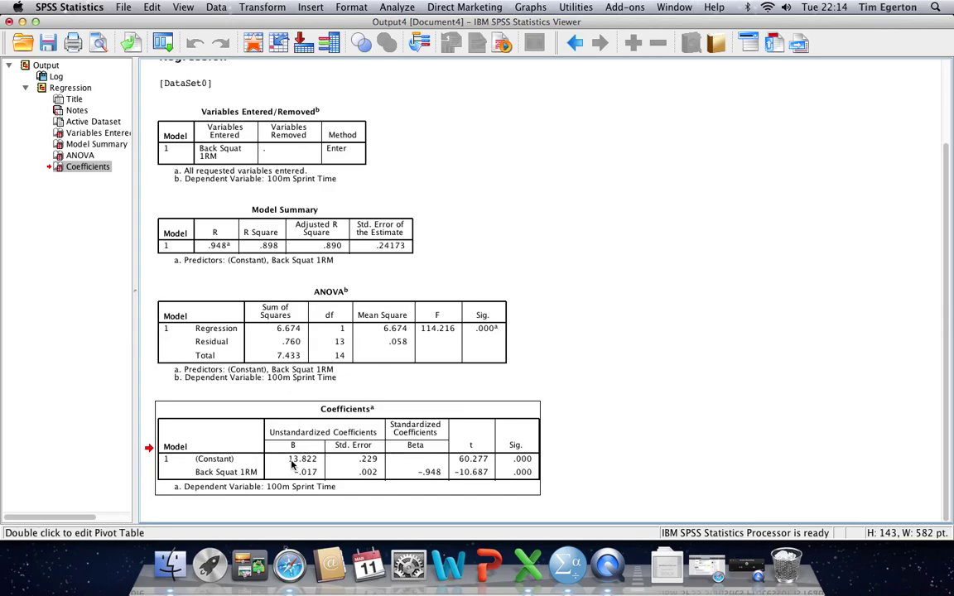
{"action": "left_click", "coordinate": [291, 471]}
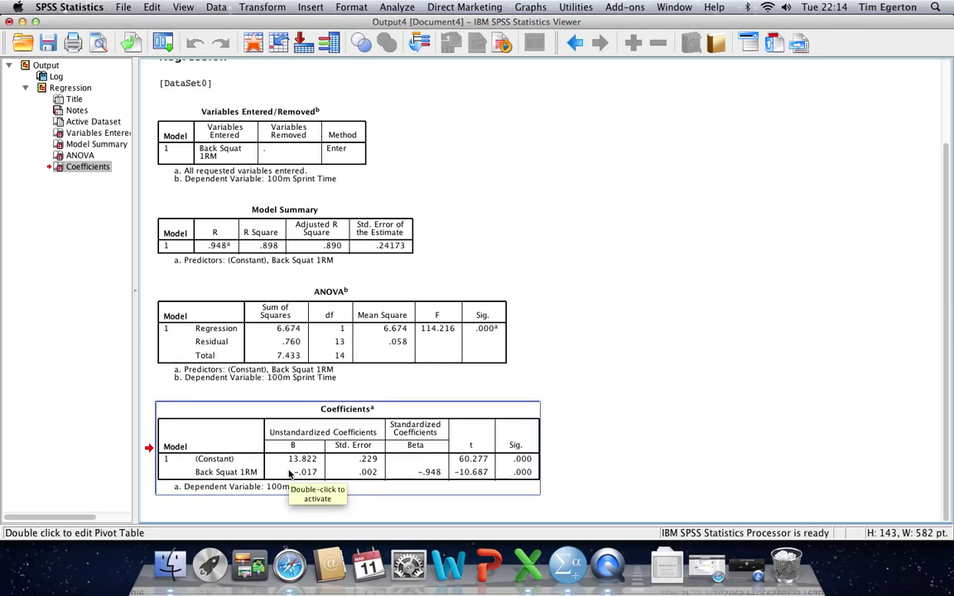